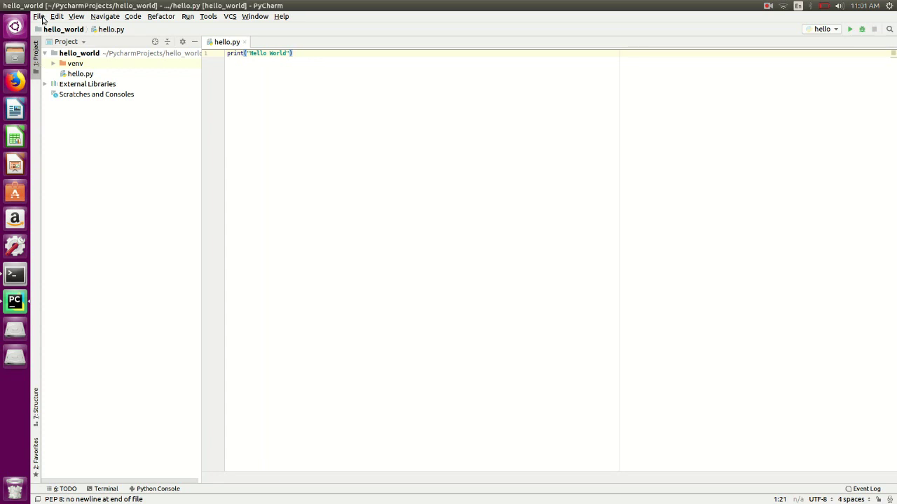
# Open the hello_world project's interpreter settings, maximize the window and choose Python 3.5 (hello_world) as the project interpreter
pyautogui.click(40, 16)
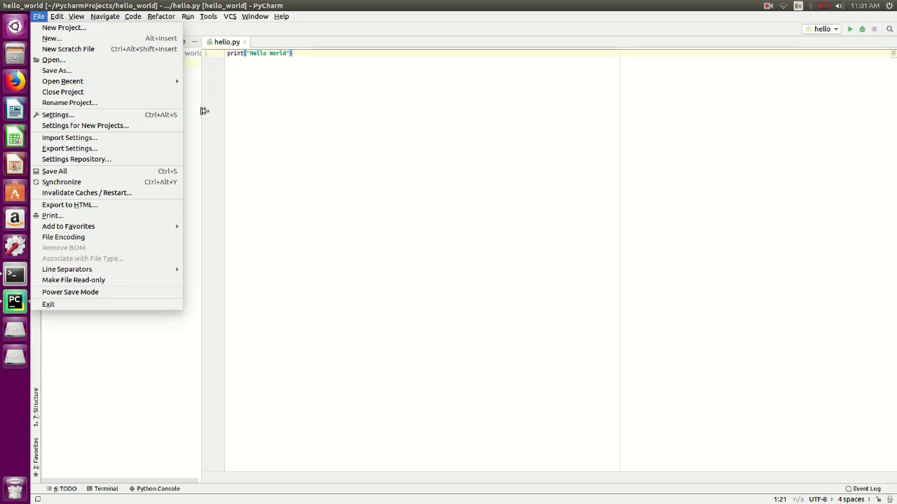
pyautogui.click(77, 116)
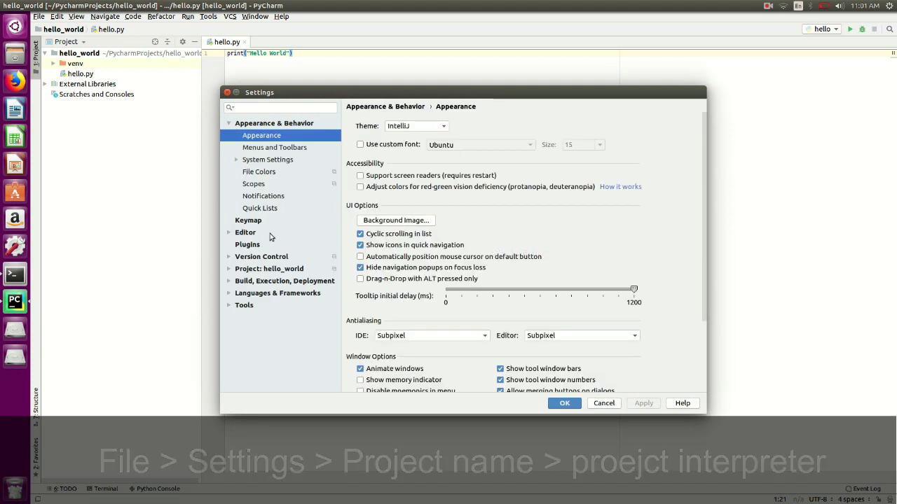
pyautogui.click(266, 234)
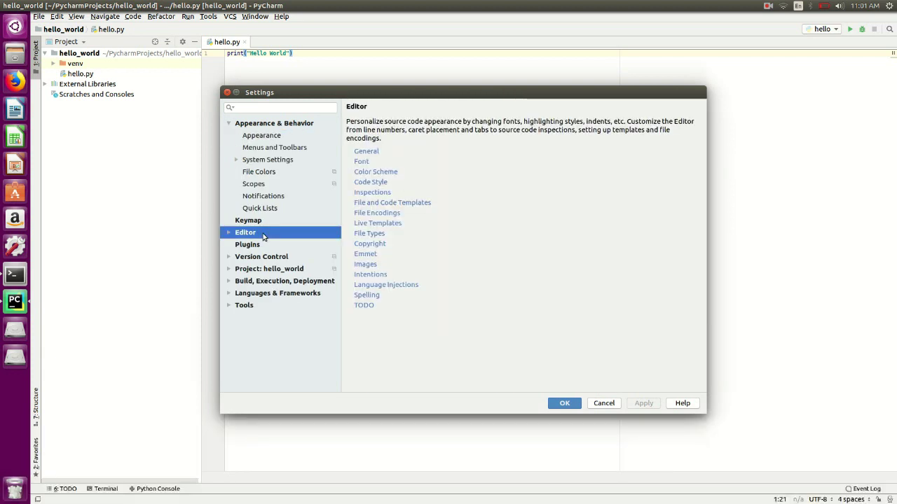
pyautogui.click(251, 273)
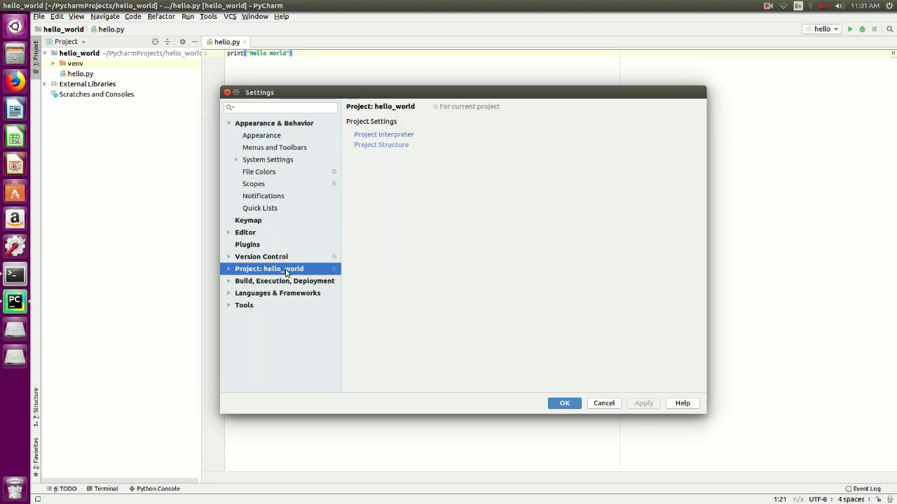
pyautogui.click(393, 135)
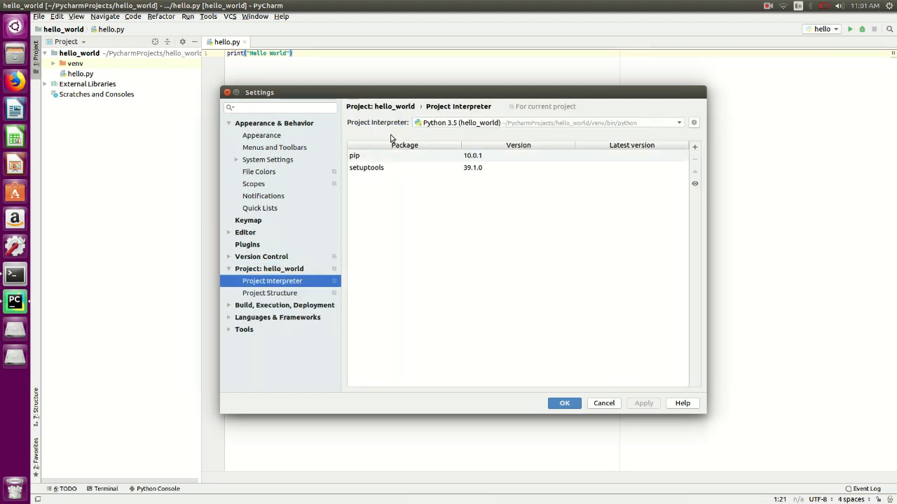
pyautogui.doubleClick(450, 93)
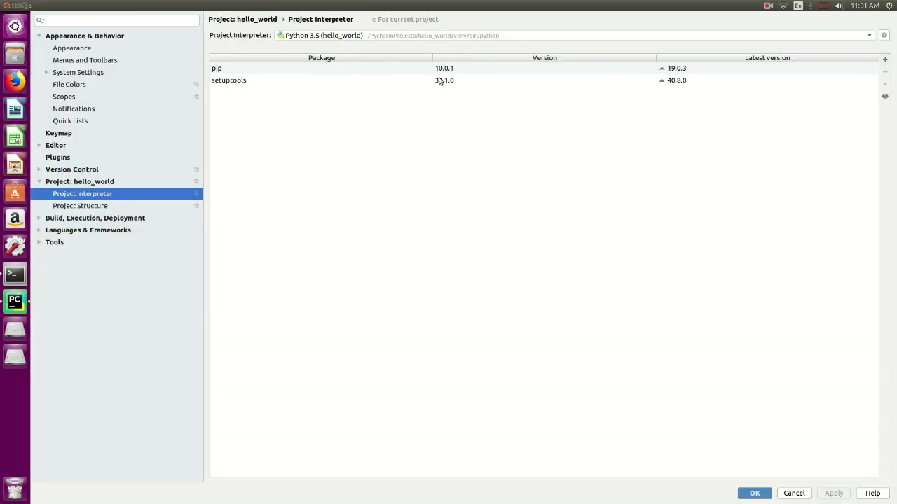
pyautogui.click(348, 38)
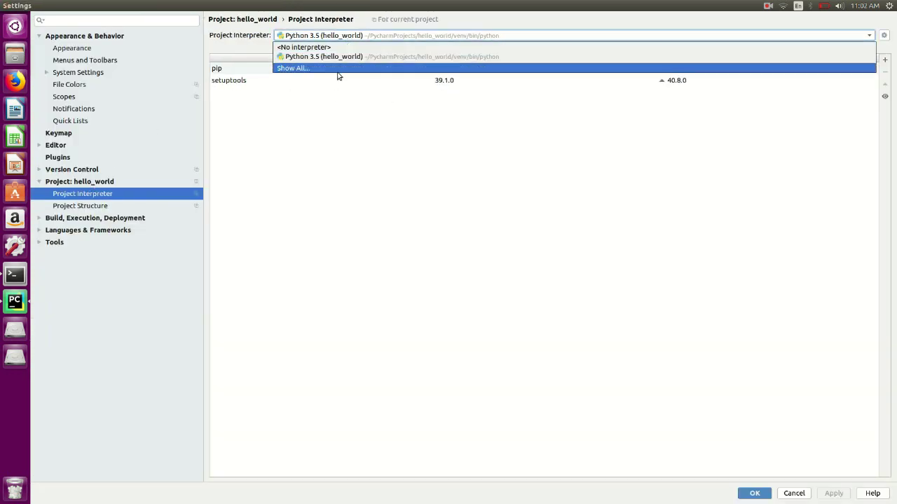
pyautogui.click(366, 59)
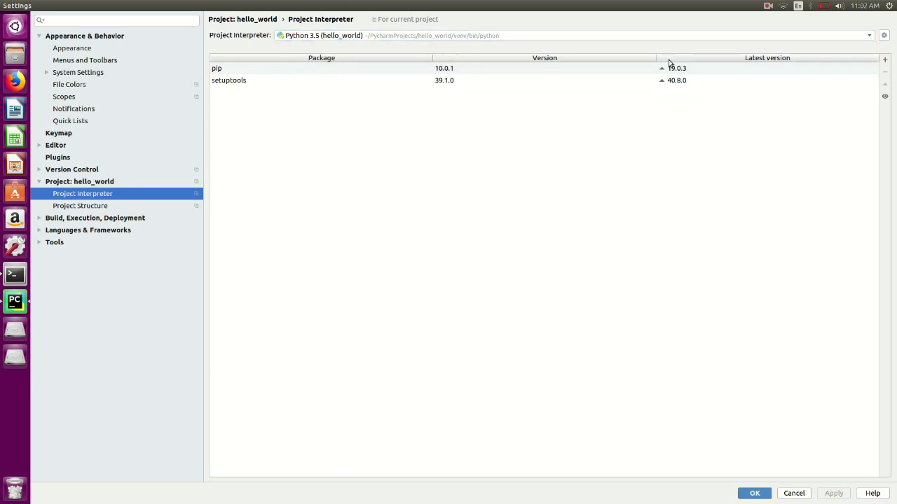
# Open the list of available packages for the project interpreter, find numpy and install it
pyautogui.click(886, 60)
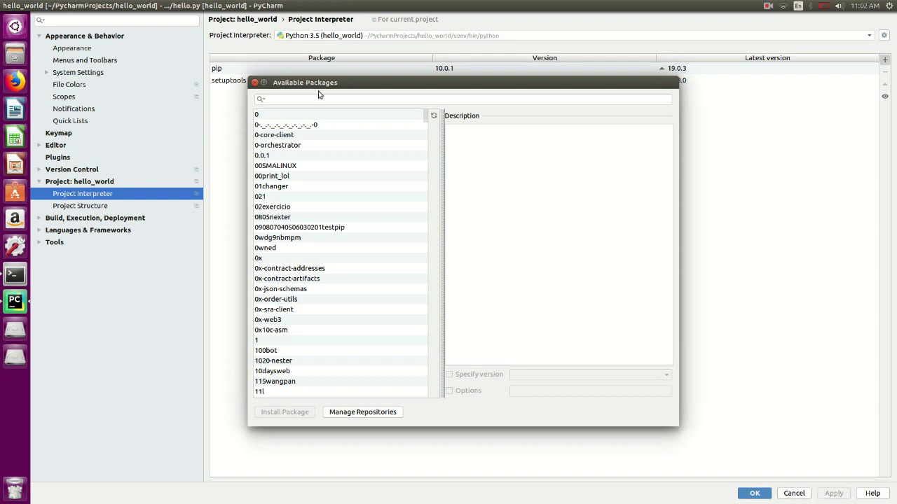
pyautogui.click(319, 101)
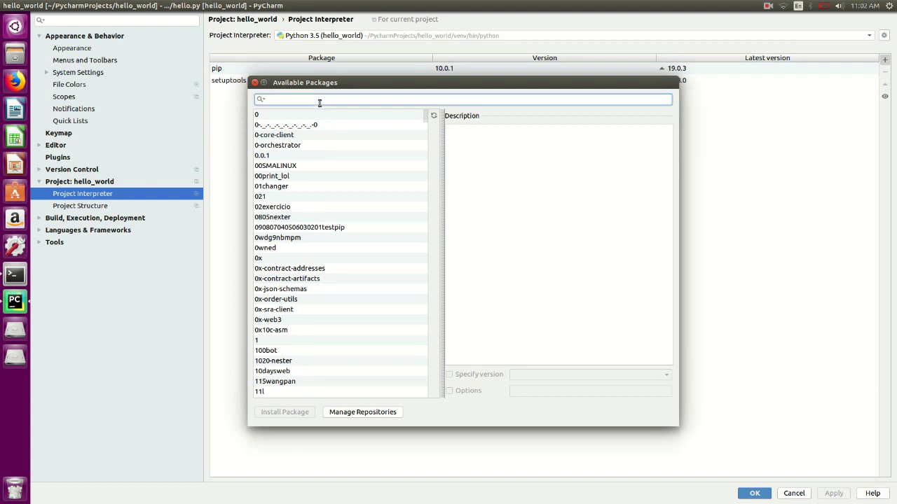
pyautogui.write('numpy')
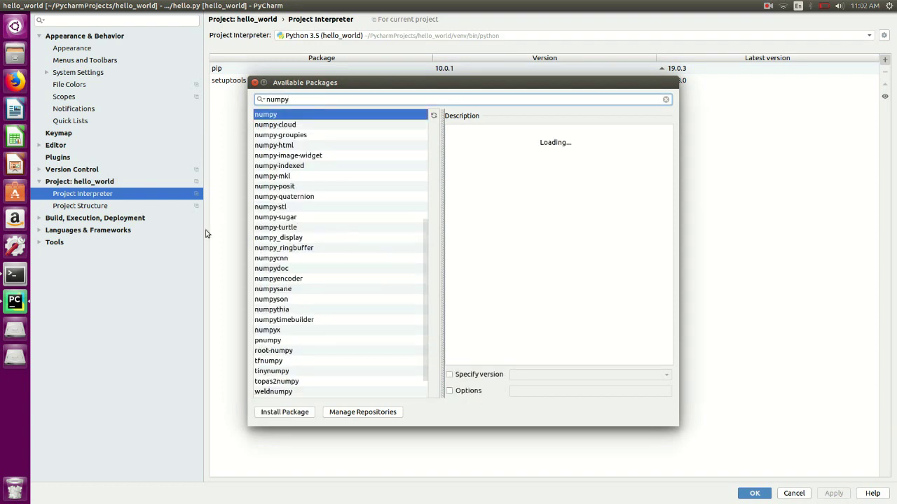
pyautogui.click(271, 413)
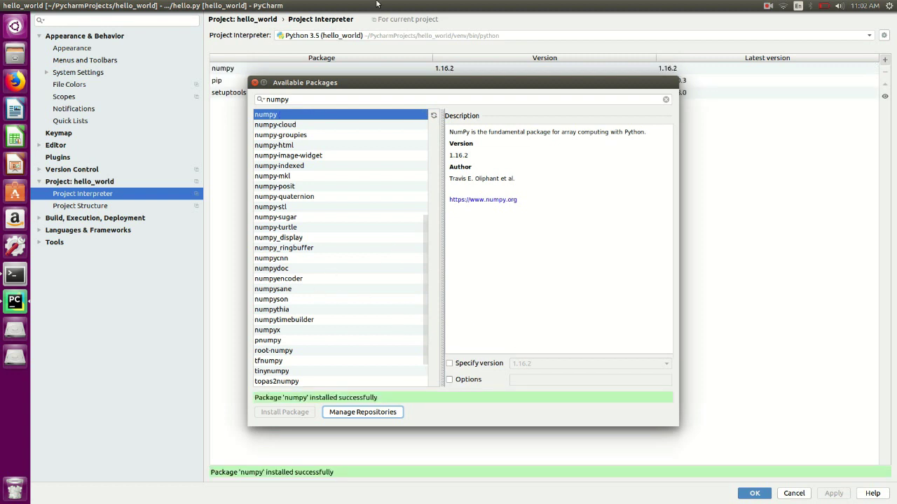
# Search the available packages for matplotlib and install it without specifying a version
pyautogui.click(353, 100)
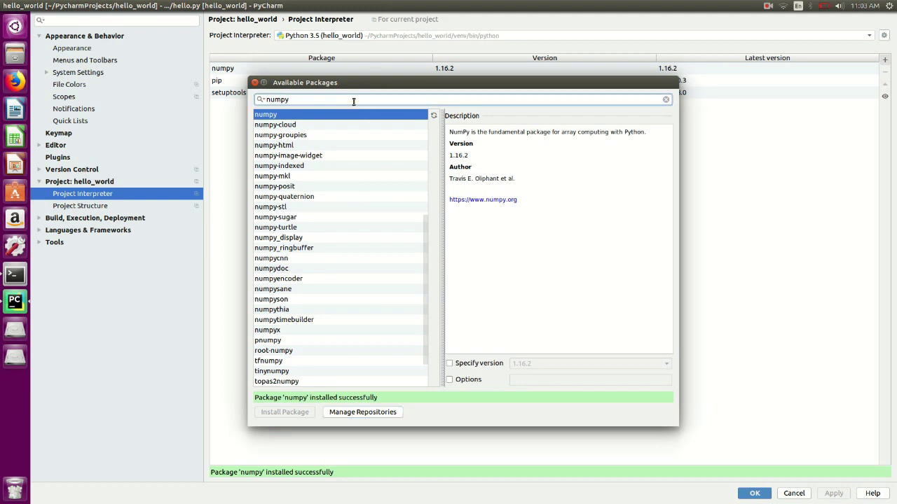
pyautogui.doubleClick(353, 100)
pyautogui.write('matlob')
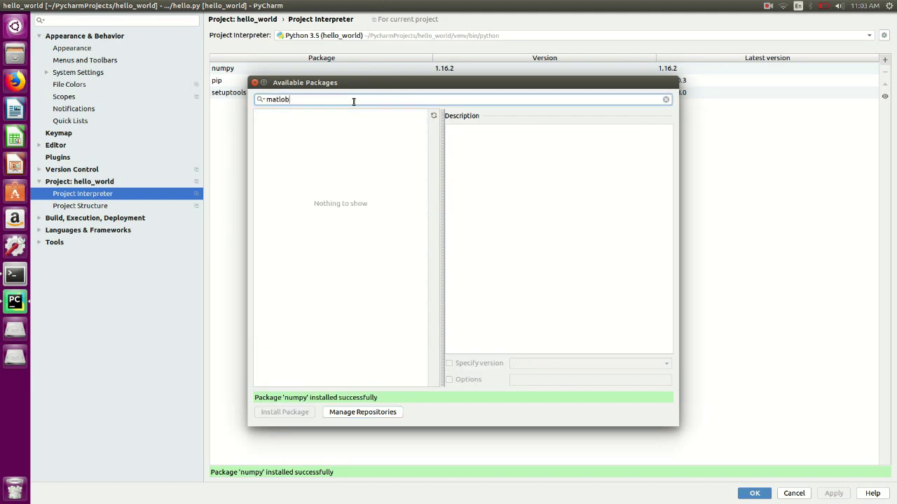
pyautogui.press('BackSpace')
pyautogui.press('BackSpace')
pyautogui.press('BackSpace')
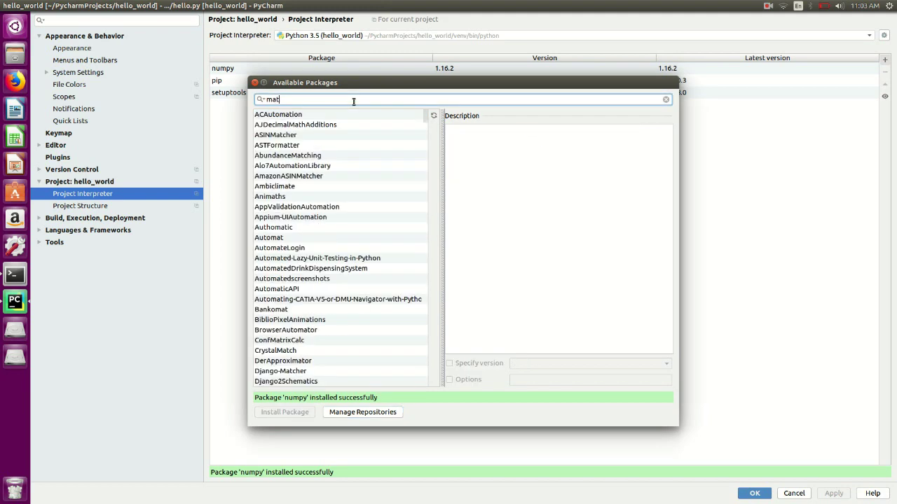
pyautogui.write('plotbl')
pyautogui.press('BackSpace')
pyautogui.press('BackSpace')
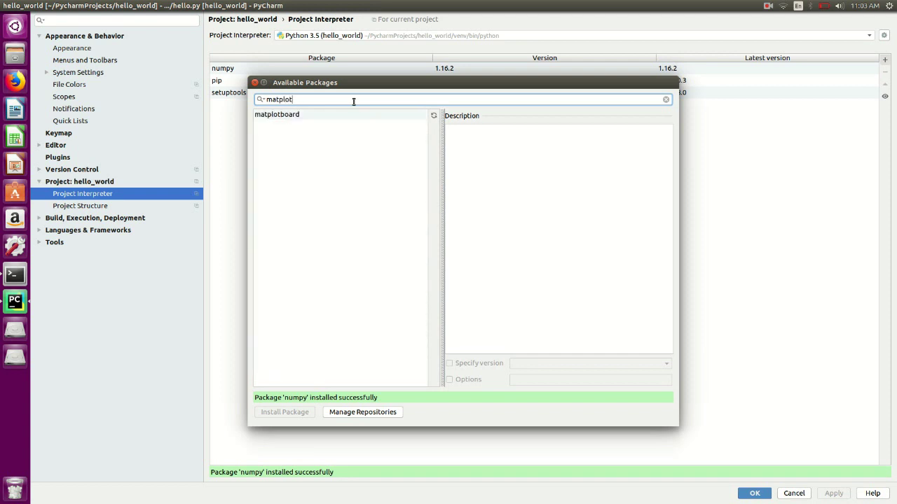
pyautogui.write('lib')
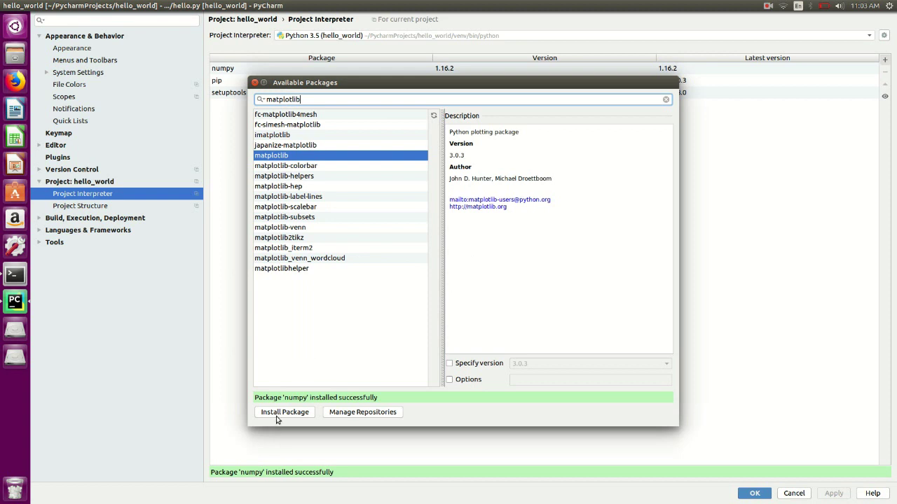
pyautogui.click(449, 364)
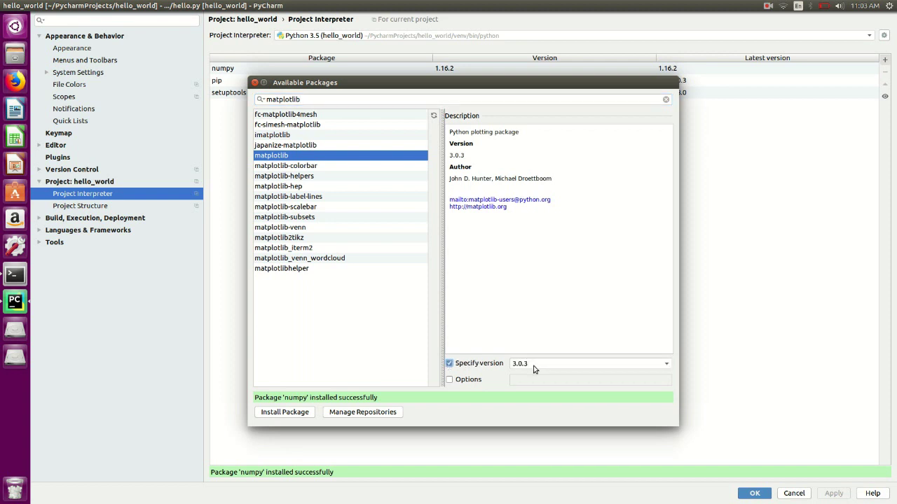
pyautogui.click(456, 366)
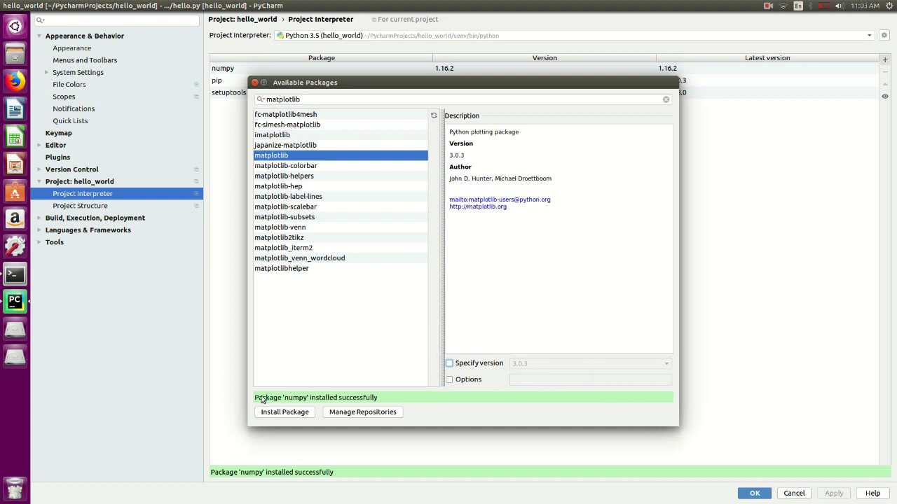
pyautogui.click(300, 412)
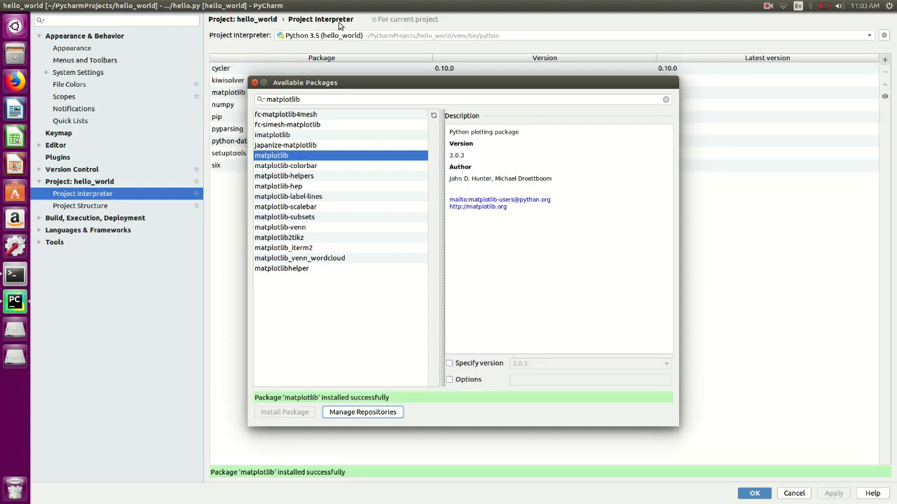
# Search the available packages for pandas and install the pandas package in the project interpreter
pyautogui.click(323, 100)
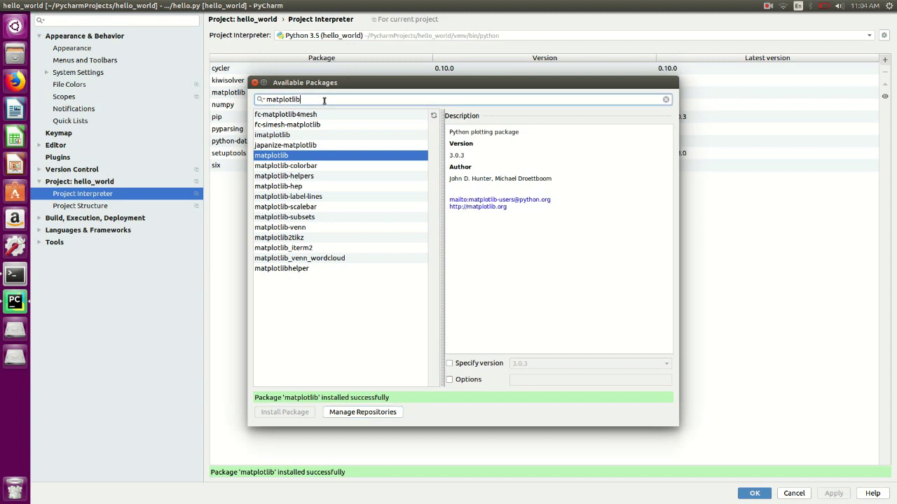
pyautogui.hotkey('ctrl', 'a')
pyautogui.write('pands')
pyautogui.press('BackSpace')
pyautogui.write('as')
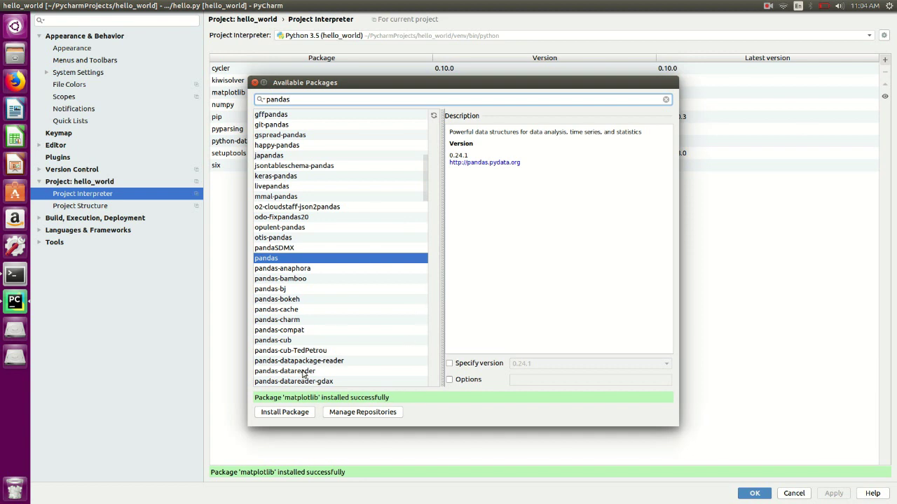
pyautogui.click(294, 415)
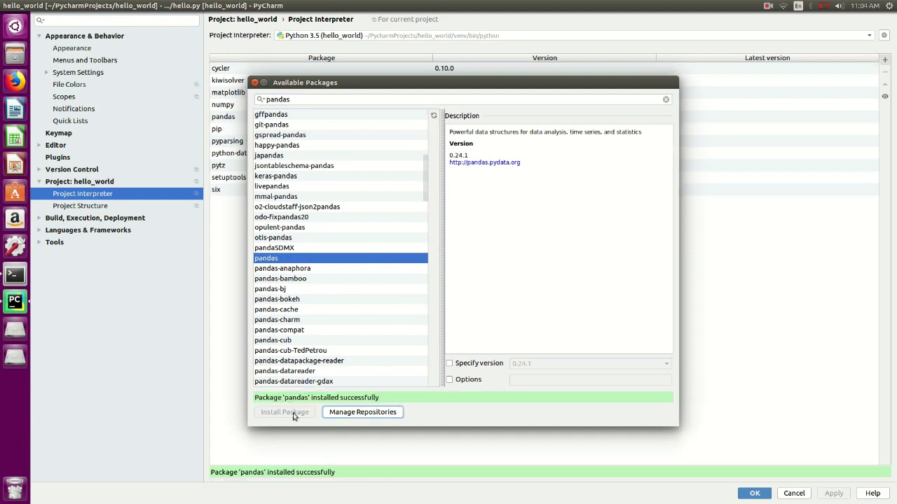
# Replace the package search with scipy and install the scipy package
pyautogui.click(310, 97)
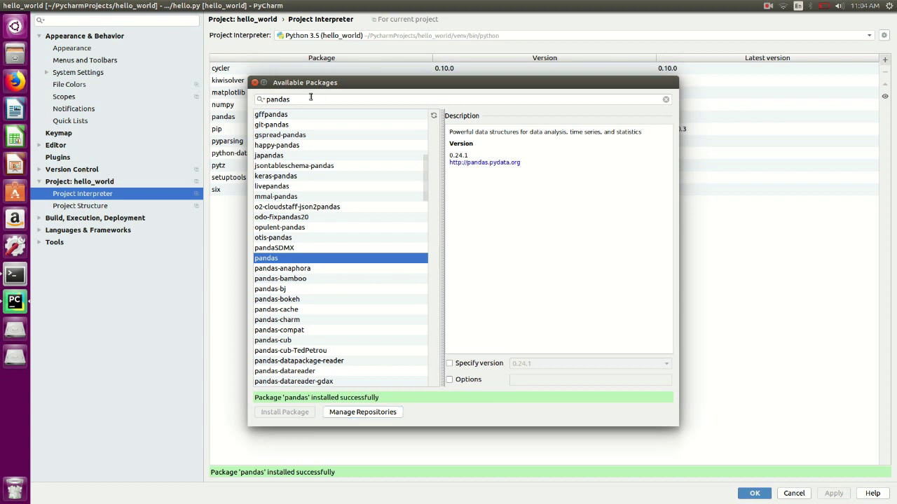
pyautogui.hotkey('ctrl', 'a')
pyautogui.press('BackSpace')
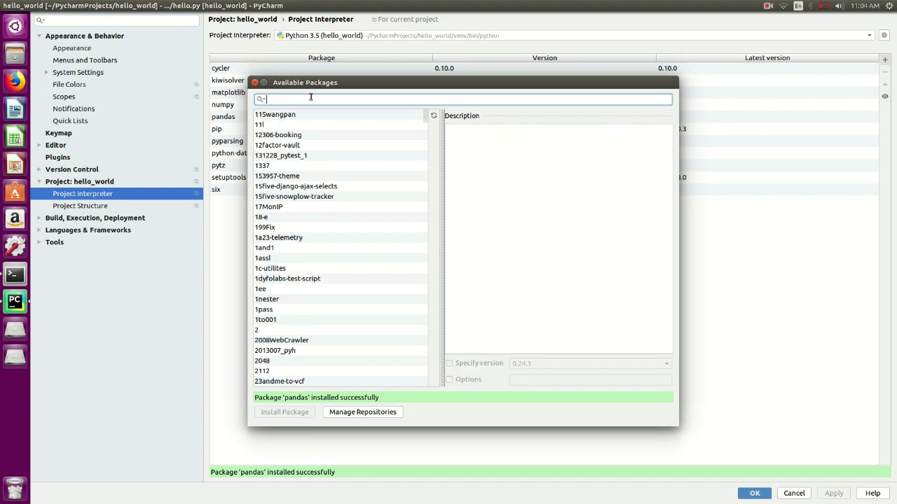
pyautogui.write('scipy')
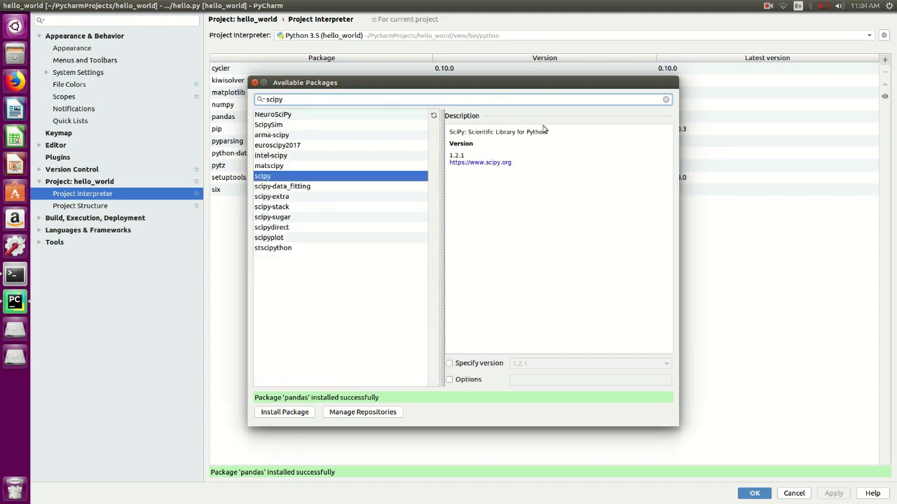
pyautogui.click(269, 413)
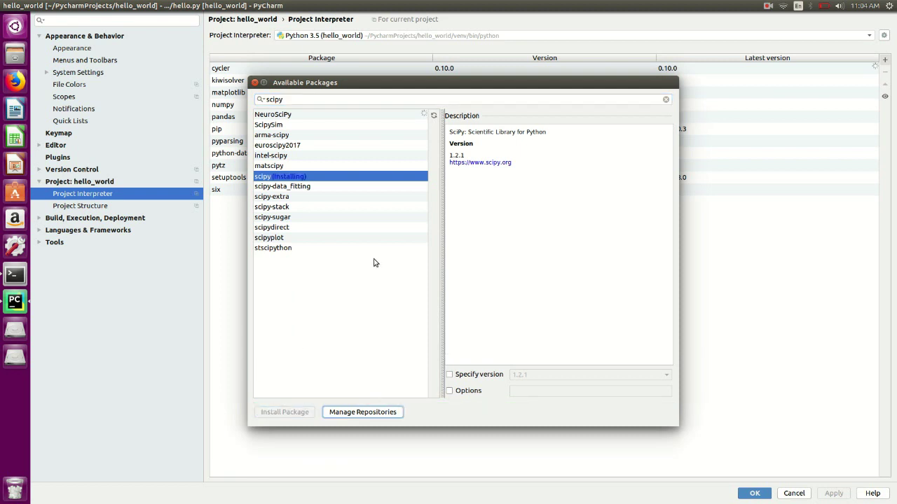
# Search the available packages for opencv-python and install the package of exactly that name
pyautogui.doubleClick(290, 99)
pyautogui.press('BackSpace')
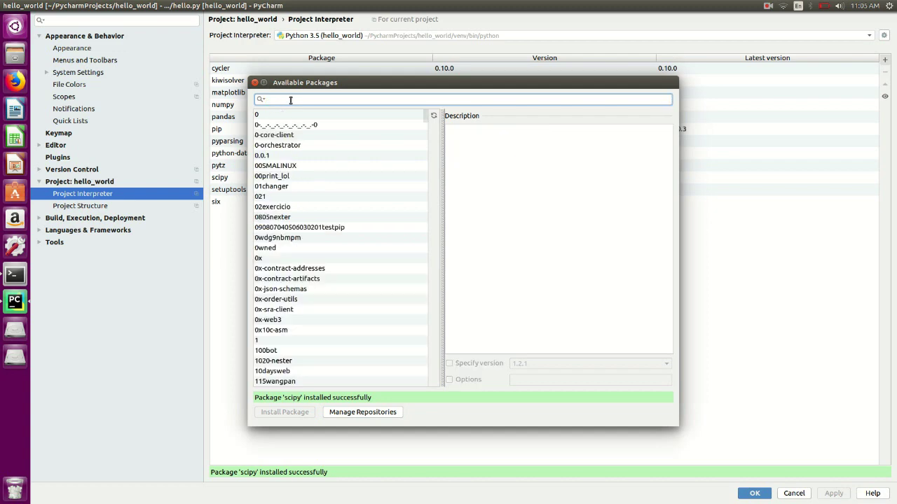
pyautogui.write('oper')
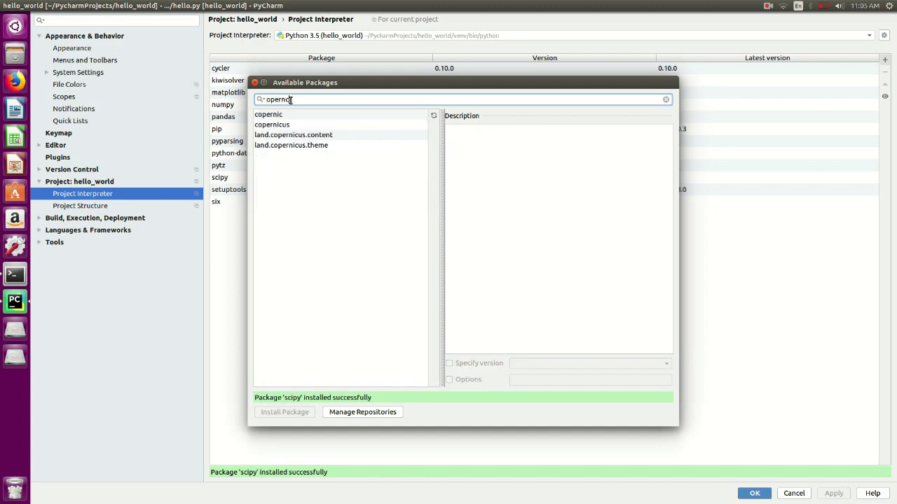
pyautogui.press('BackSpace')
pyautogui.write('n')
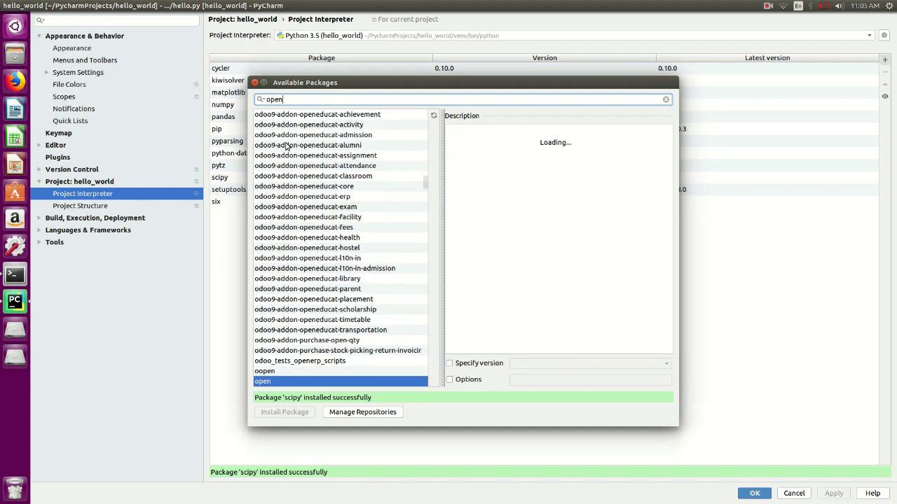
pyautogui.write('cv-python')
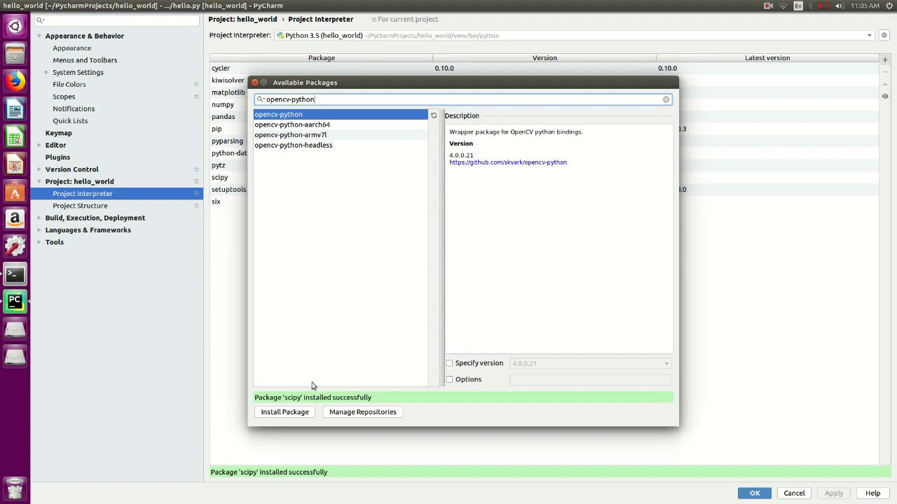
pyautogui.click(295, 417)
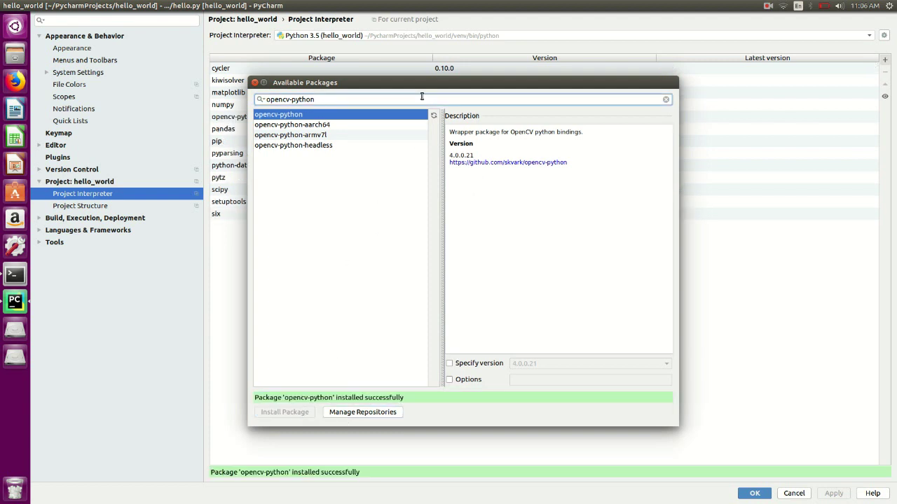
# Replace the package search with tensorflow and install the package of exactly that name
pyautogui.hotkey('ctrl', 'a')
pyautogui.press('BackSpace')
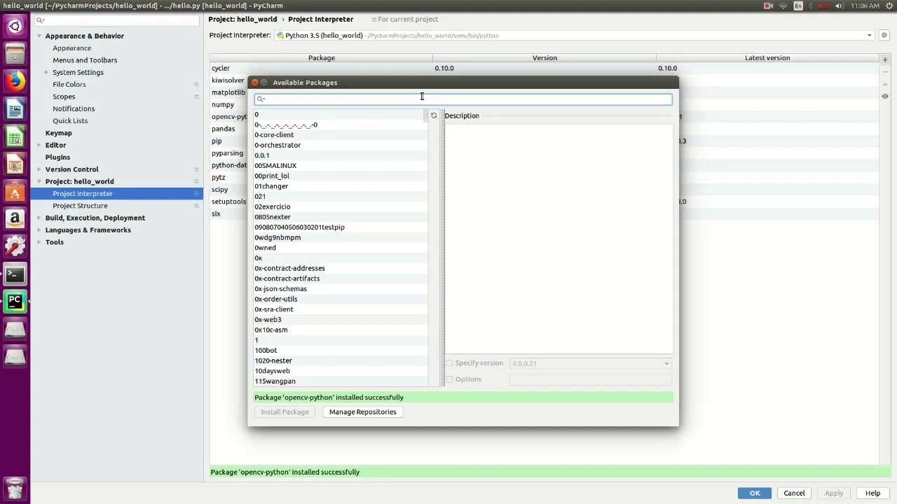
pyautogui.write('tensorfl')
pyautogui.press('BackSpace')
pyautogui.press('BackSpace')
pyautogui.press('BackSpace')
pyautogui.press('BackSpace')
pyautogui.press('BackSpace')
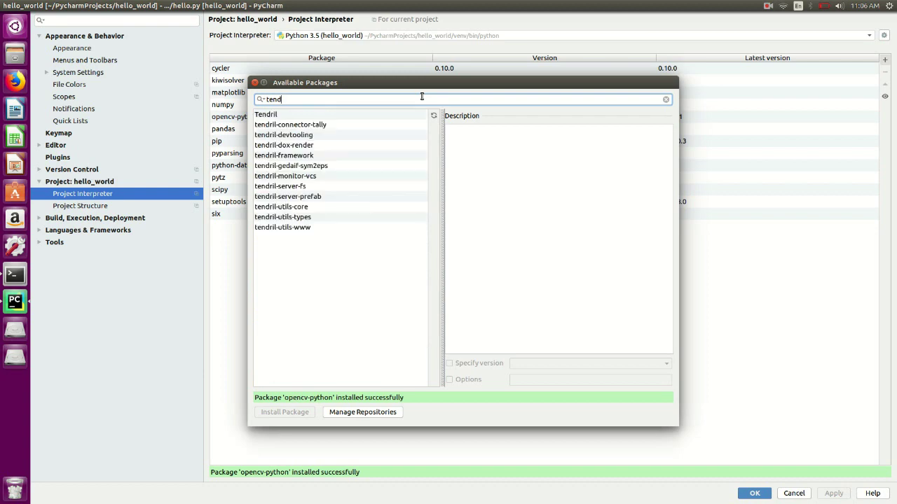
pyautogui.write('d')
pyautogui.press('BackSpace')
pyautogui.write('sorflow')
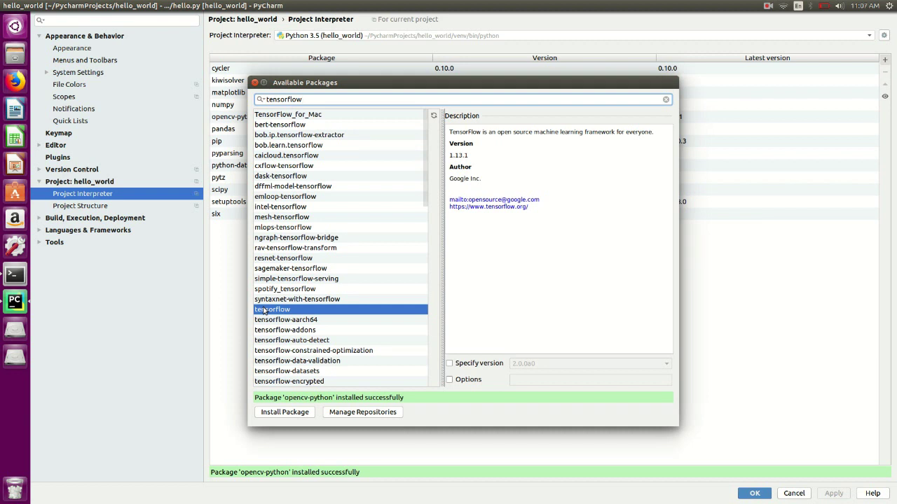
pyautogui.click(283, 413)
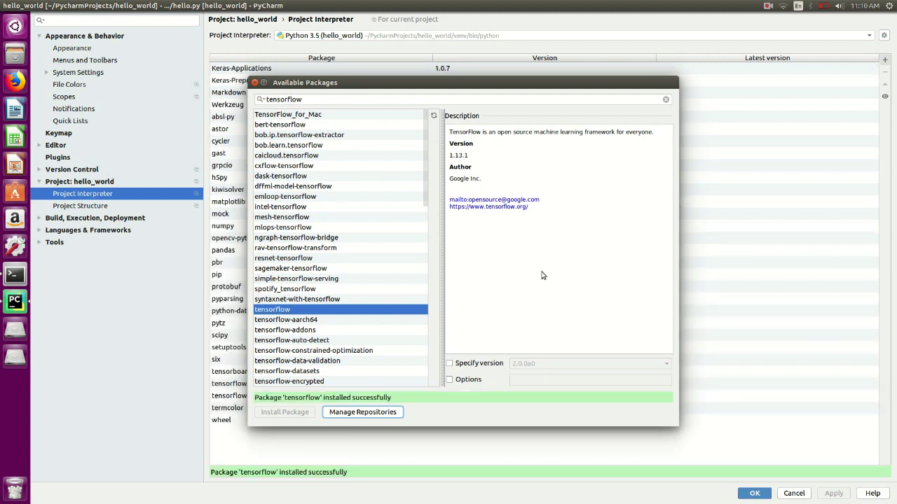
# Search the available packages for pillow and install the Pillow package in the project interpreter
pyautogui.click(381, 100)
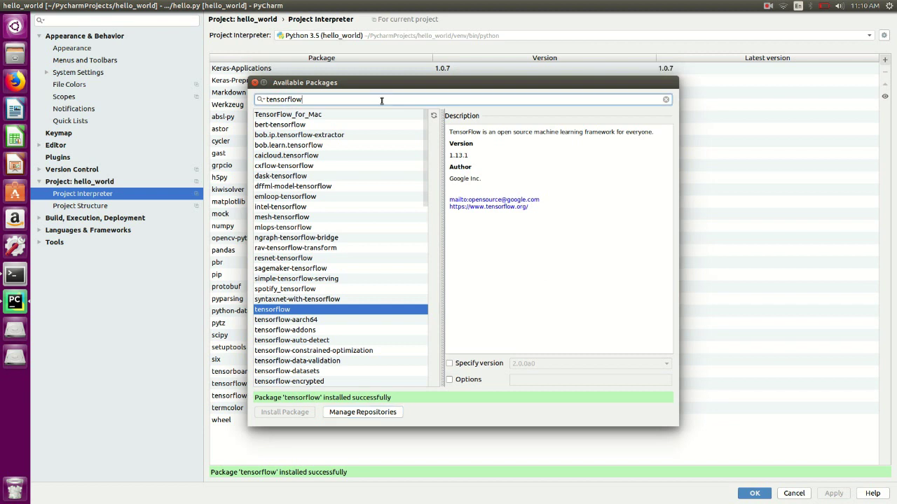
pyautogui.hotkey('ctrl', 'a')
pyautogui.write('pil')
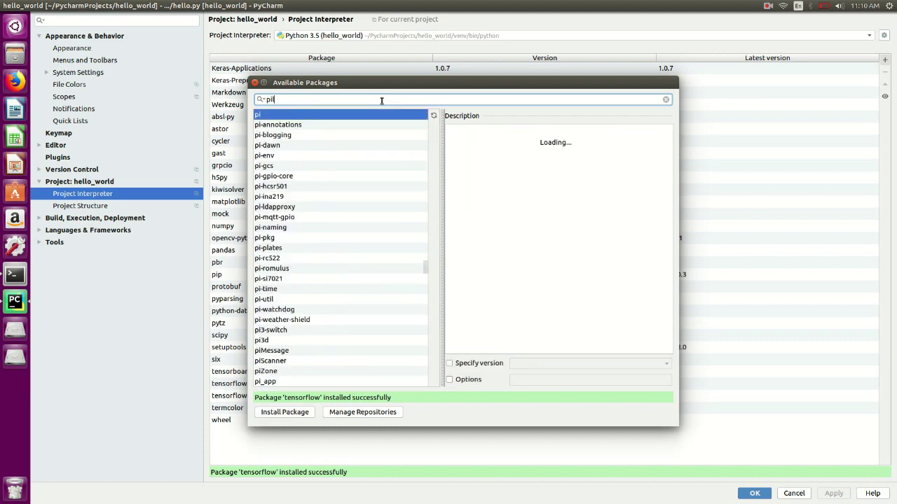
pyautogui.write('low')
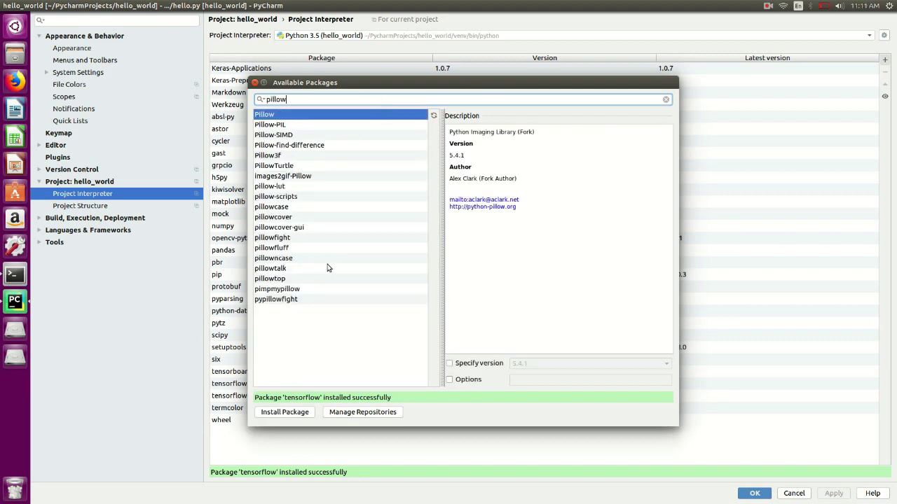
pyautogui.click(273, 414)
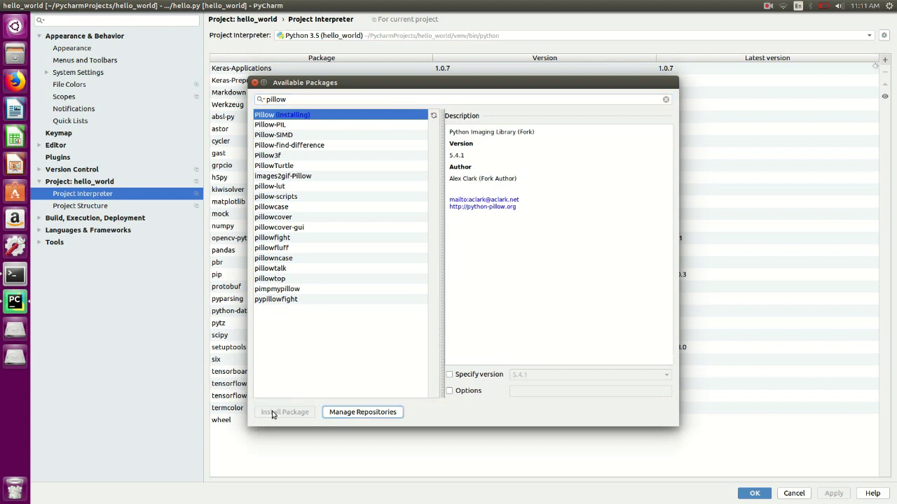
# Search the available packages for keras, install the Keras package, and close the package browser
pyautogui.click(307, 98)
pyautogui.doubleClick(307, 99)
pyautogui.write('keras')
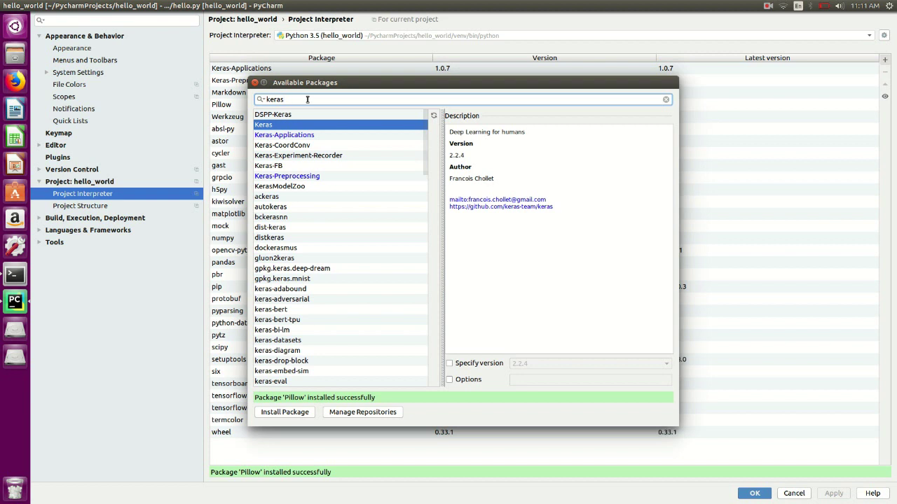
pyautogui.click(280, 411)
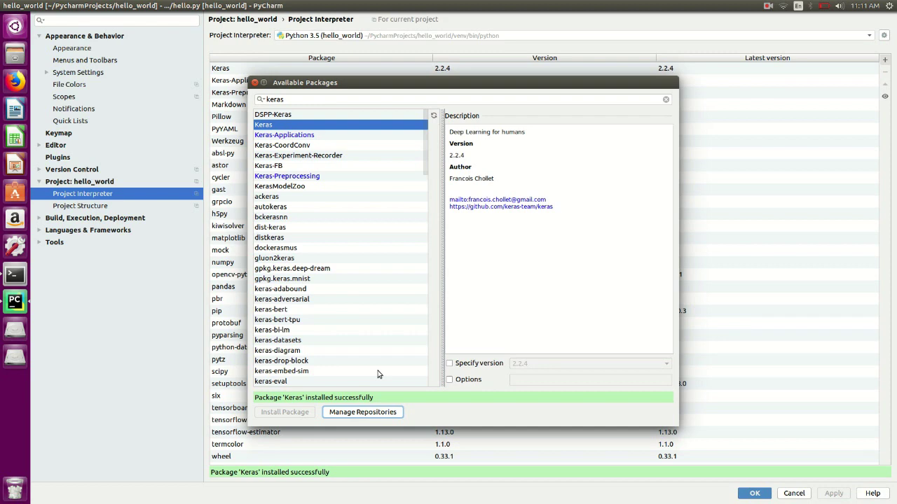
pyautogui.press('Escape')
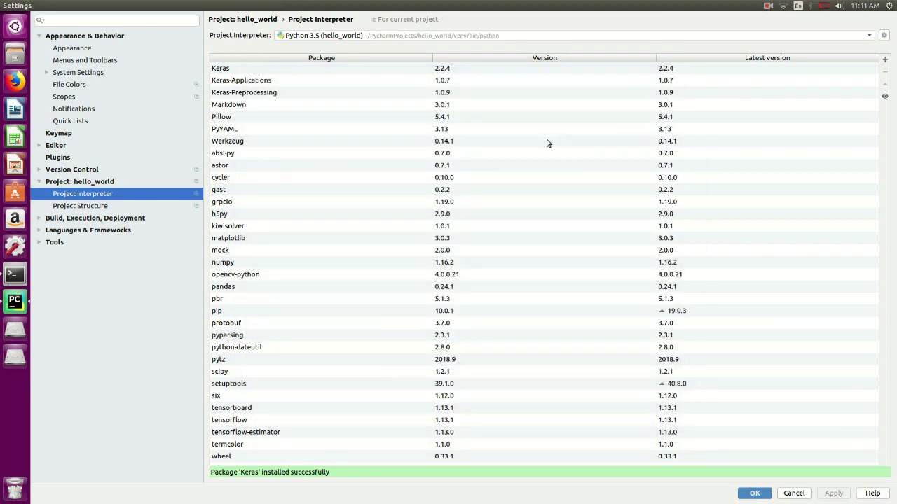